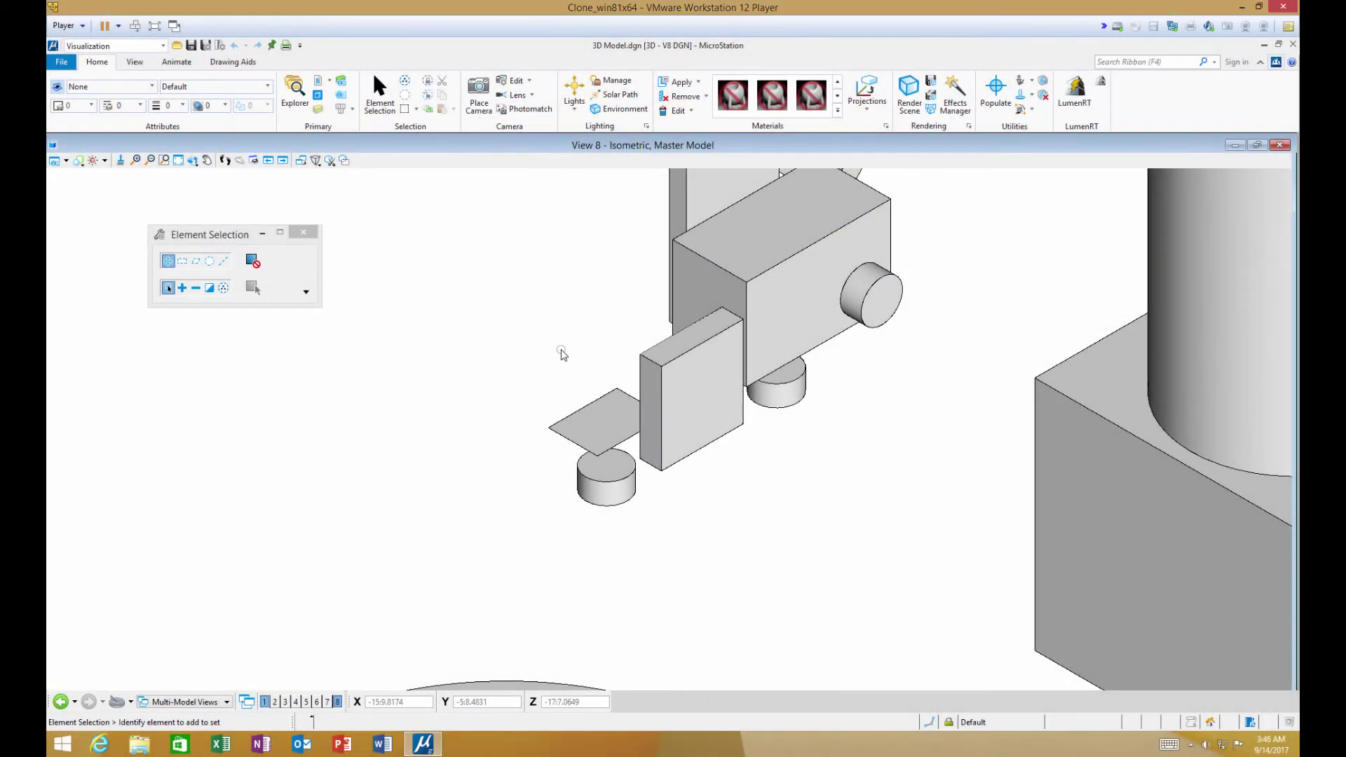
Launch the Packager wizard and clear the default name to enter 'Package test Connect Edition'
click(61, 61)
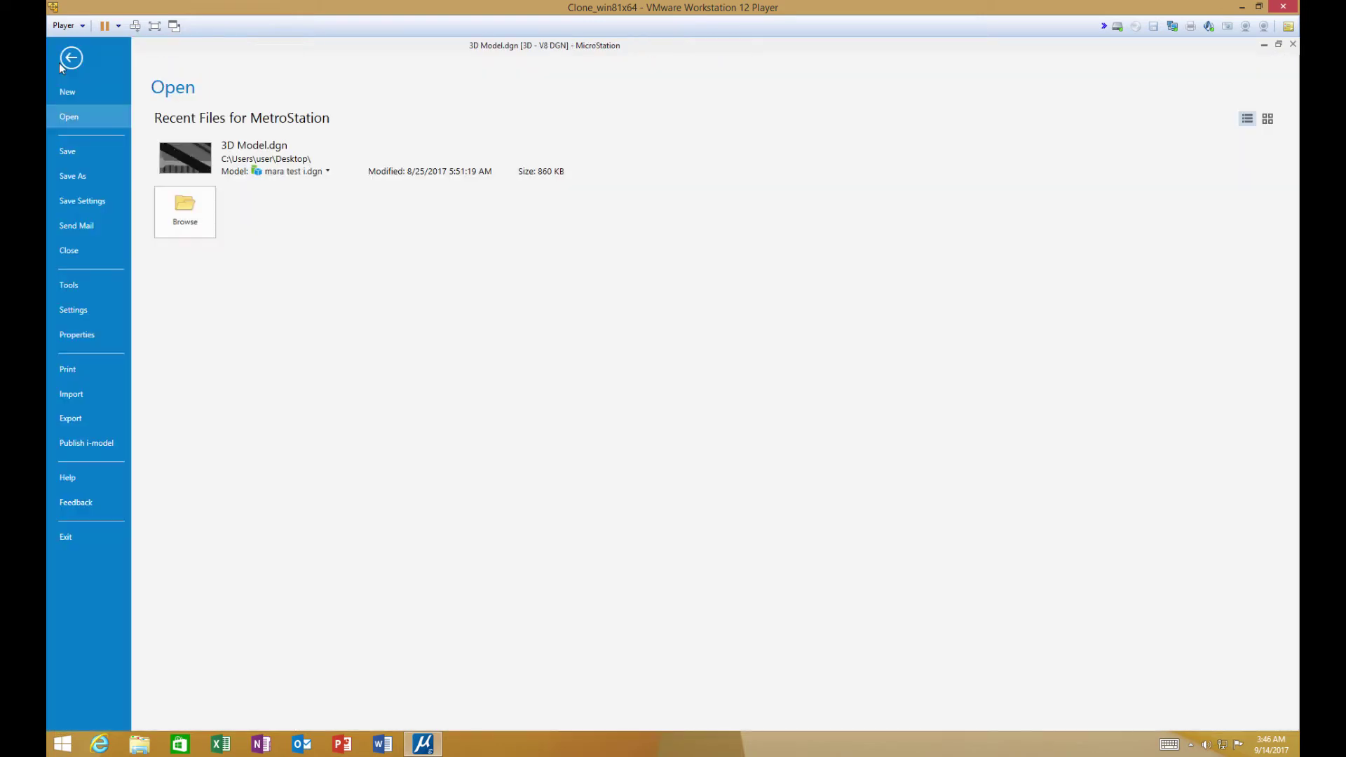
click(69, 286)
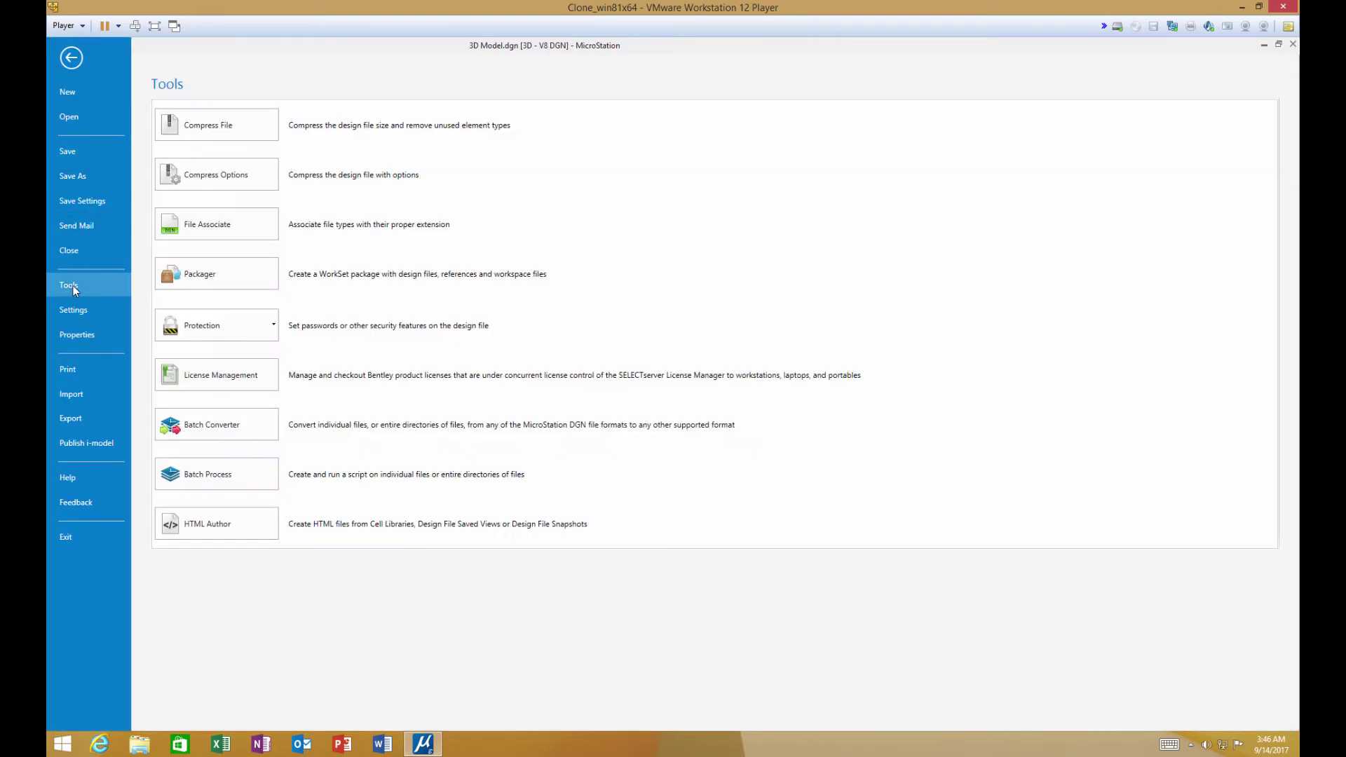
click(203, 275)
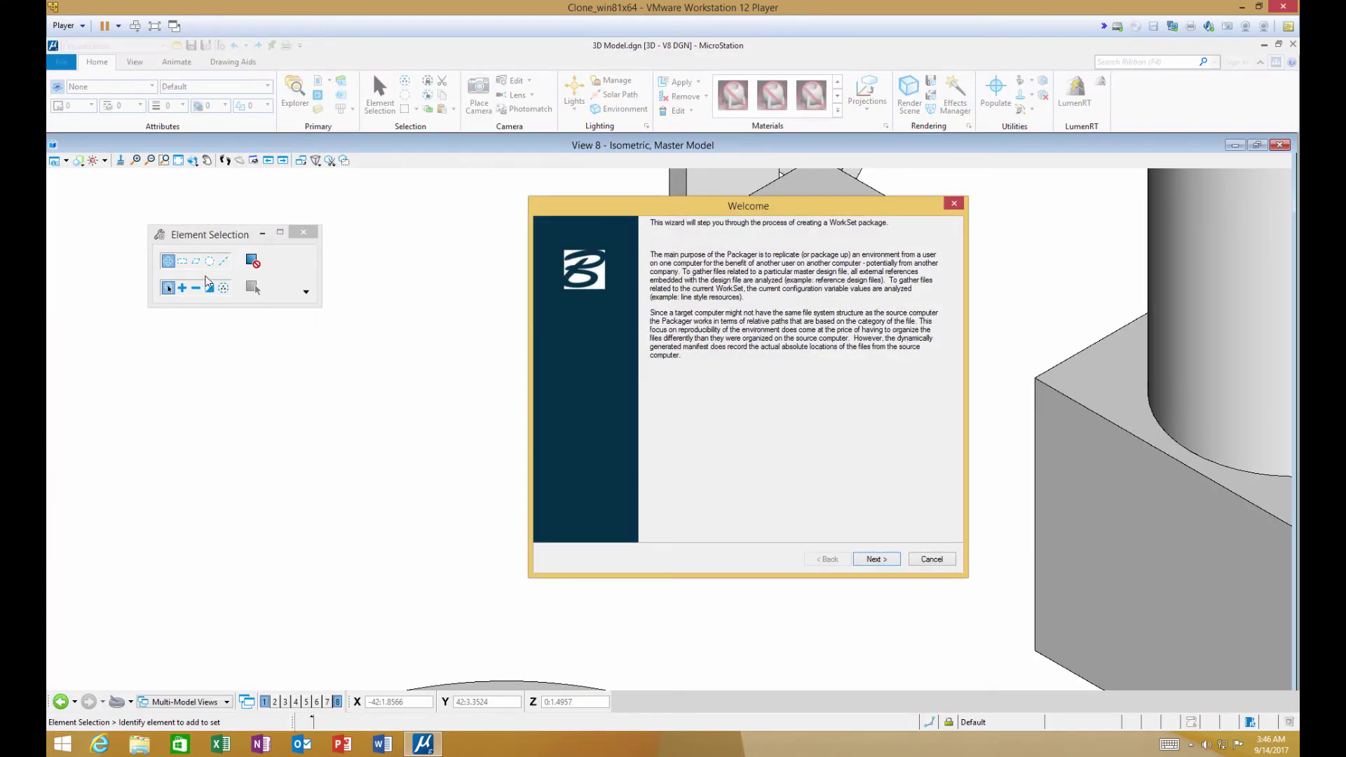
click(887, 563)
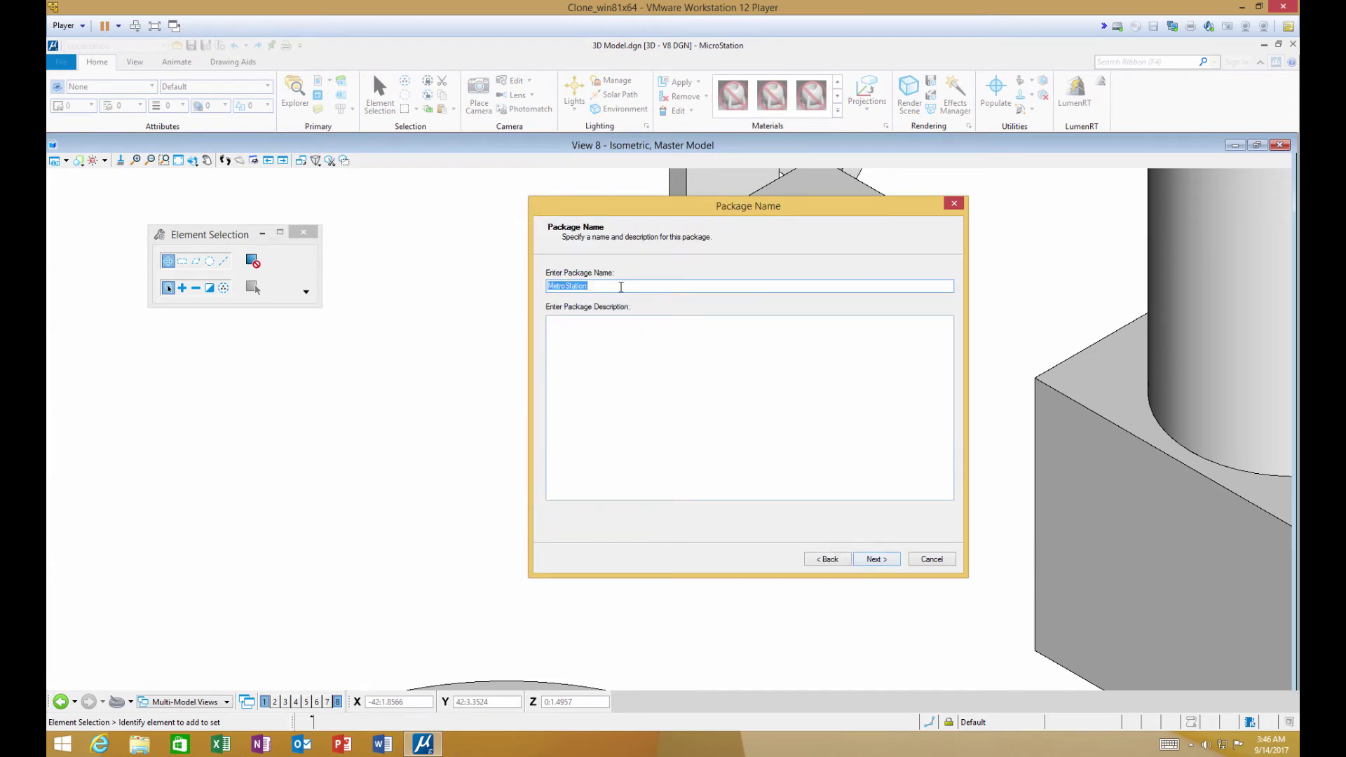
key(BackSpace)
Add the current design, 3D Model.dgn, with its pattern images to the package
click(883, 561)
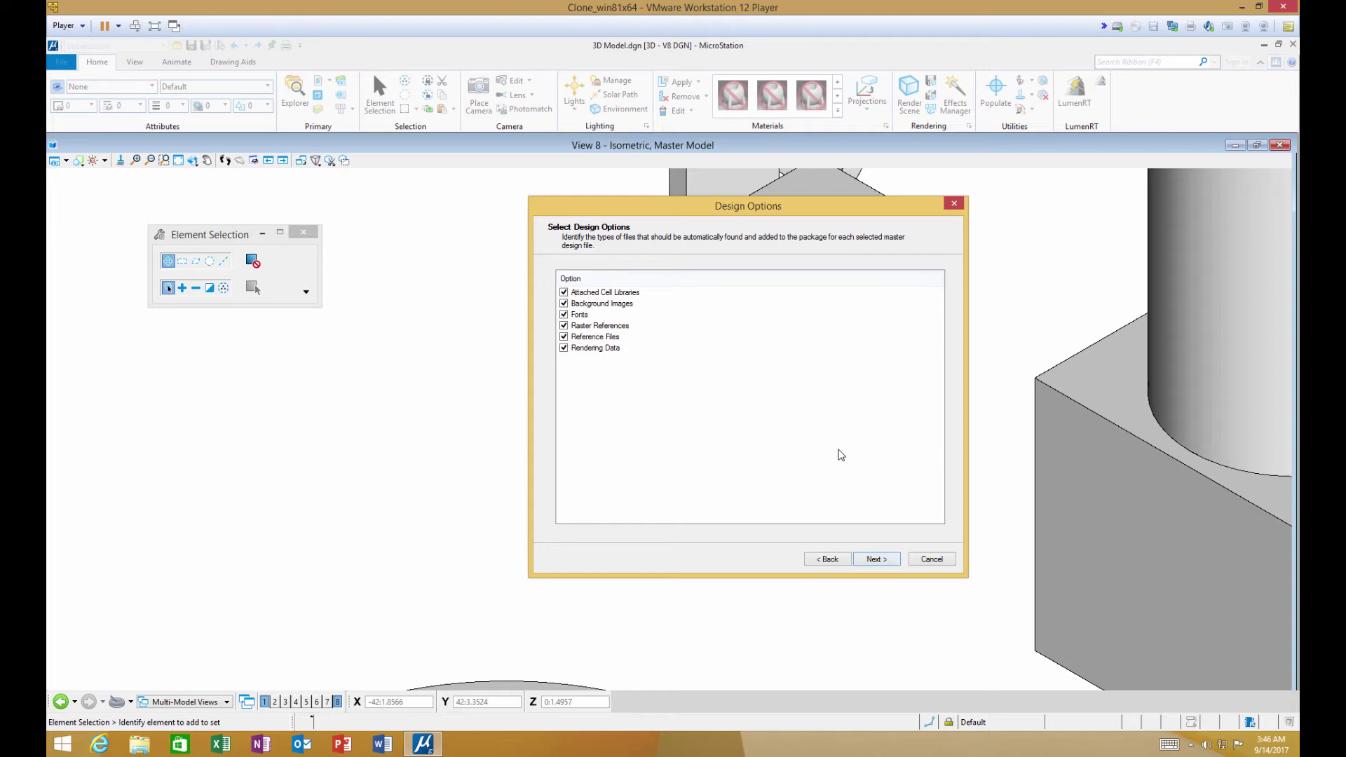
click(878, 561)
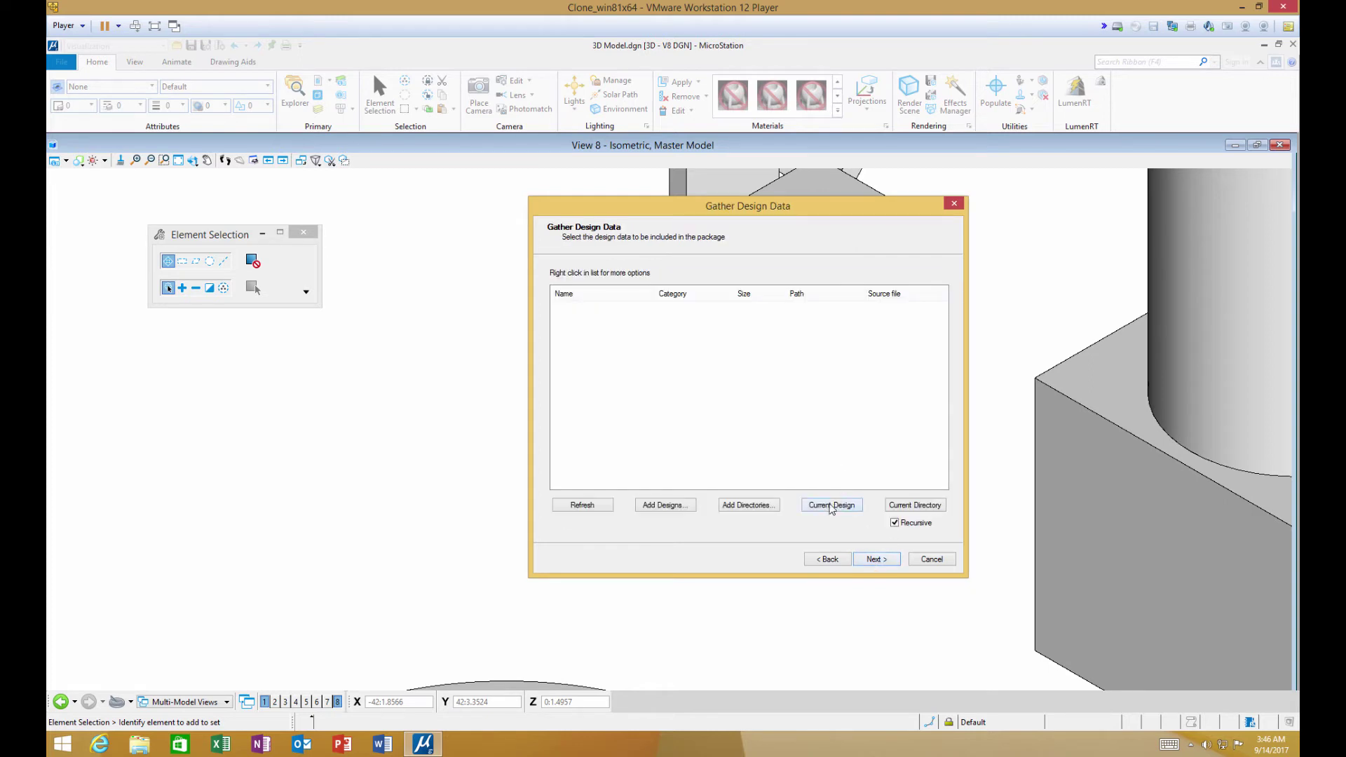
click(829, 506)
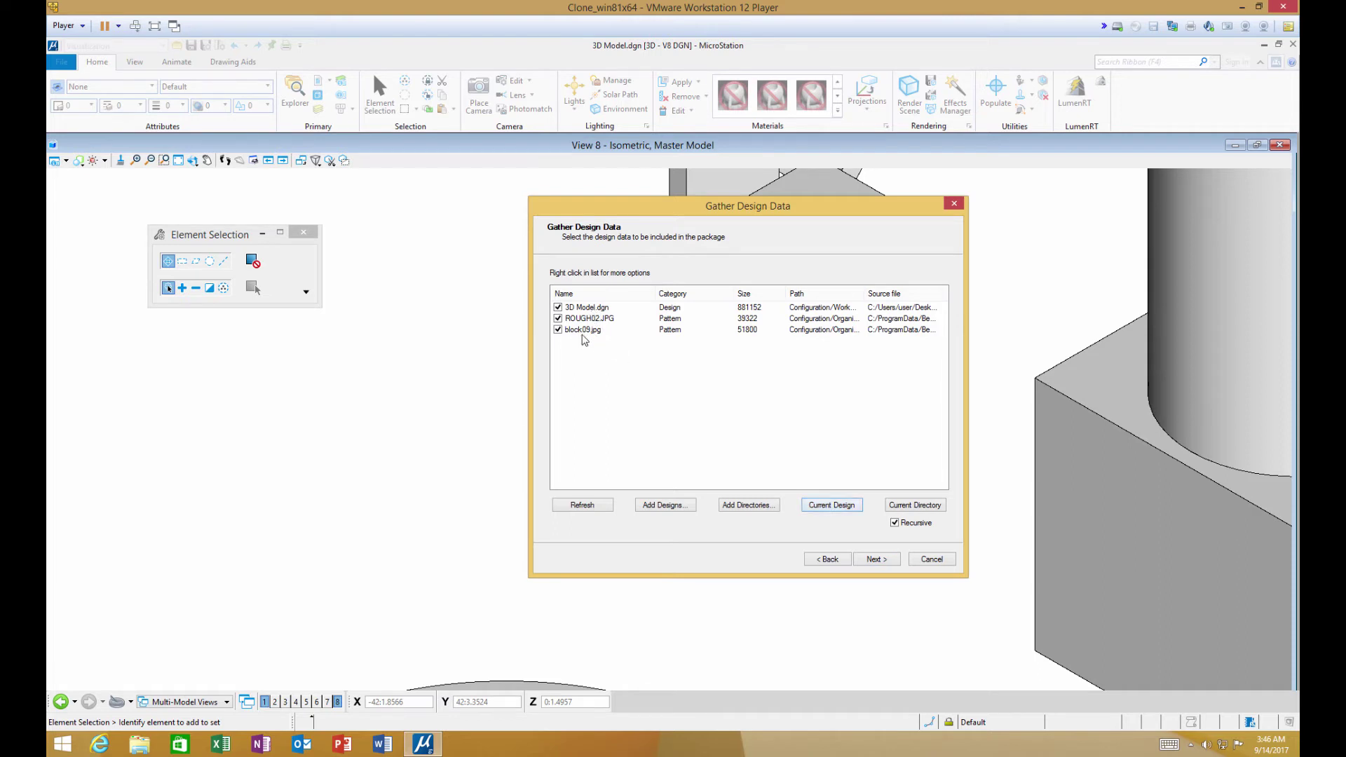
click(878, 560)
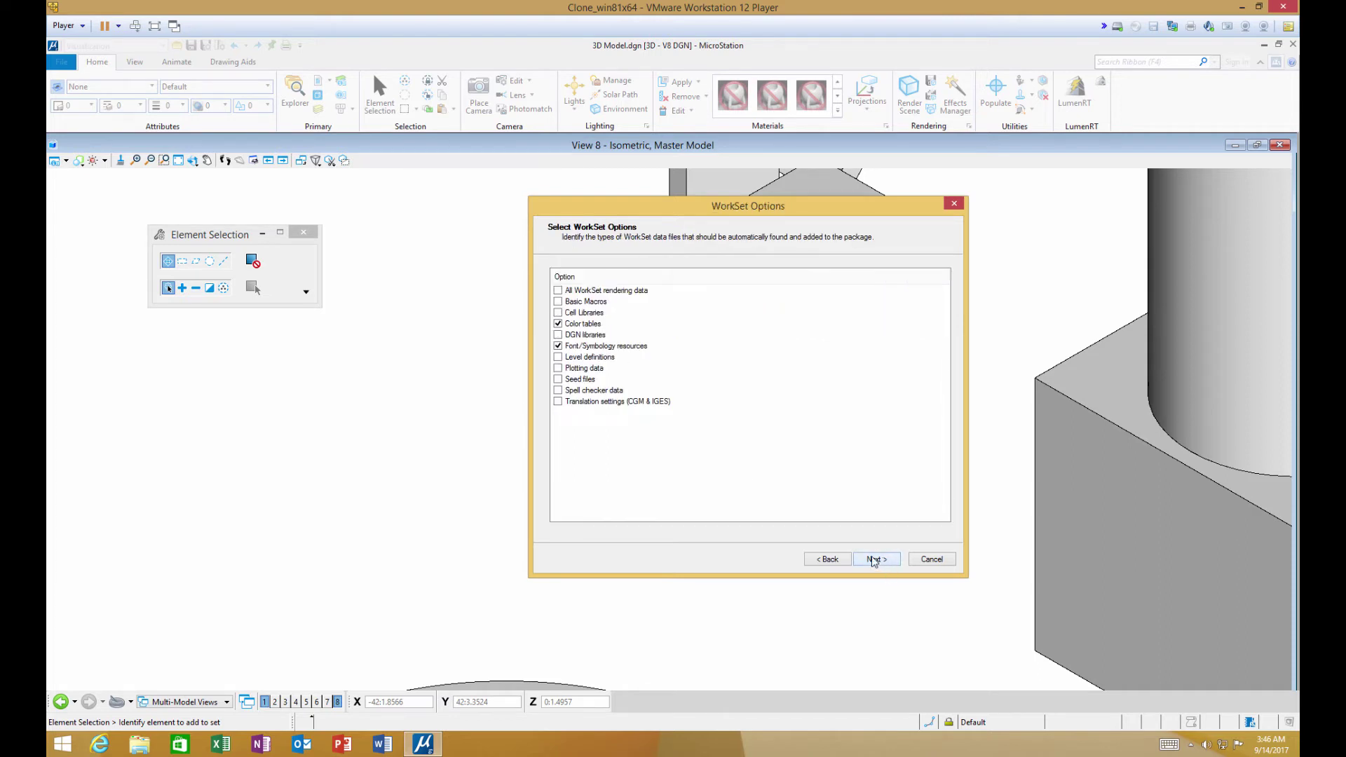
Include all WorkSet data types: macros, libraries, level definitions, plotting data and seed files
click(559, 301)
click(559, 336)
click(558, 357)
click(559, 379)
click(885, 559)
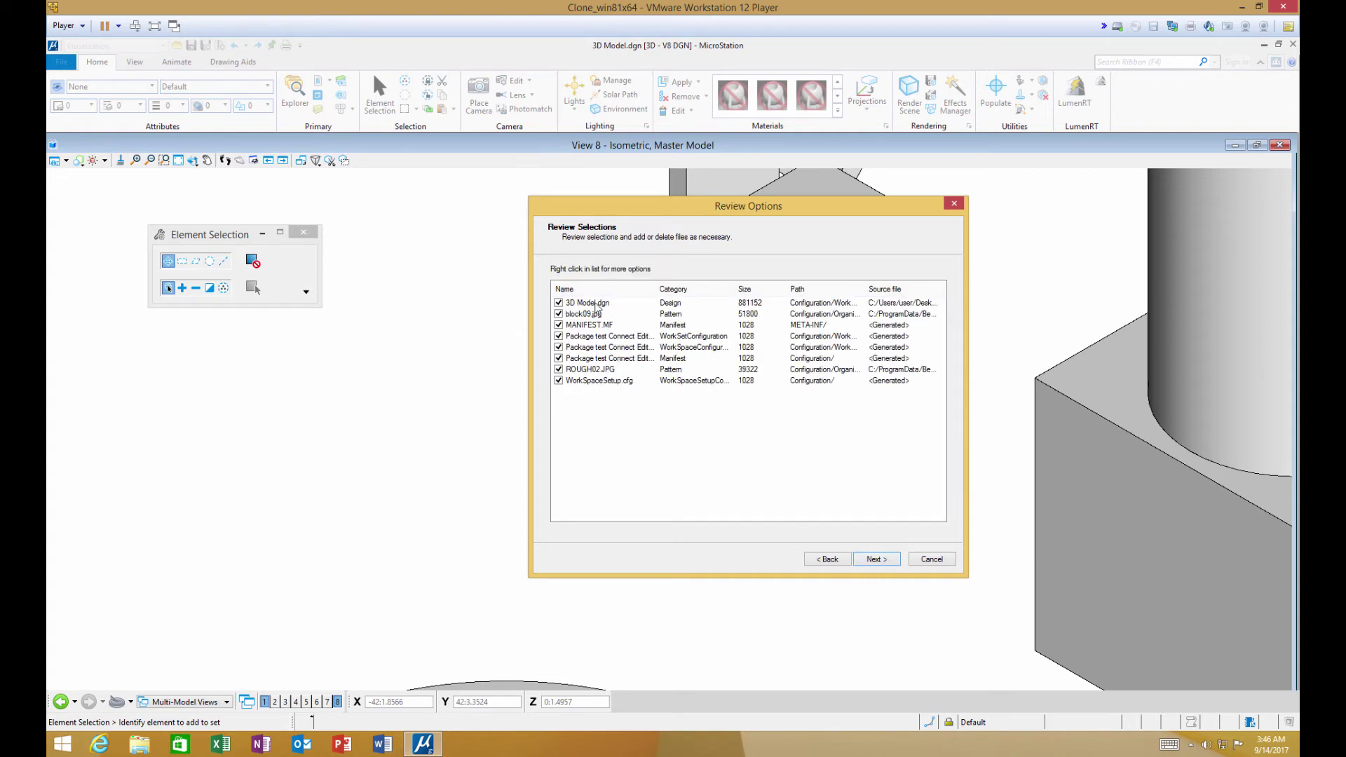
Set the package output location to the Desktop
click(877, 561)
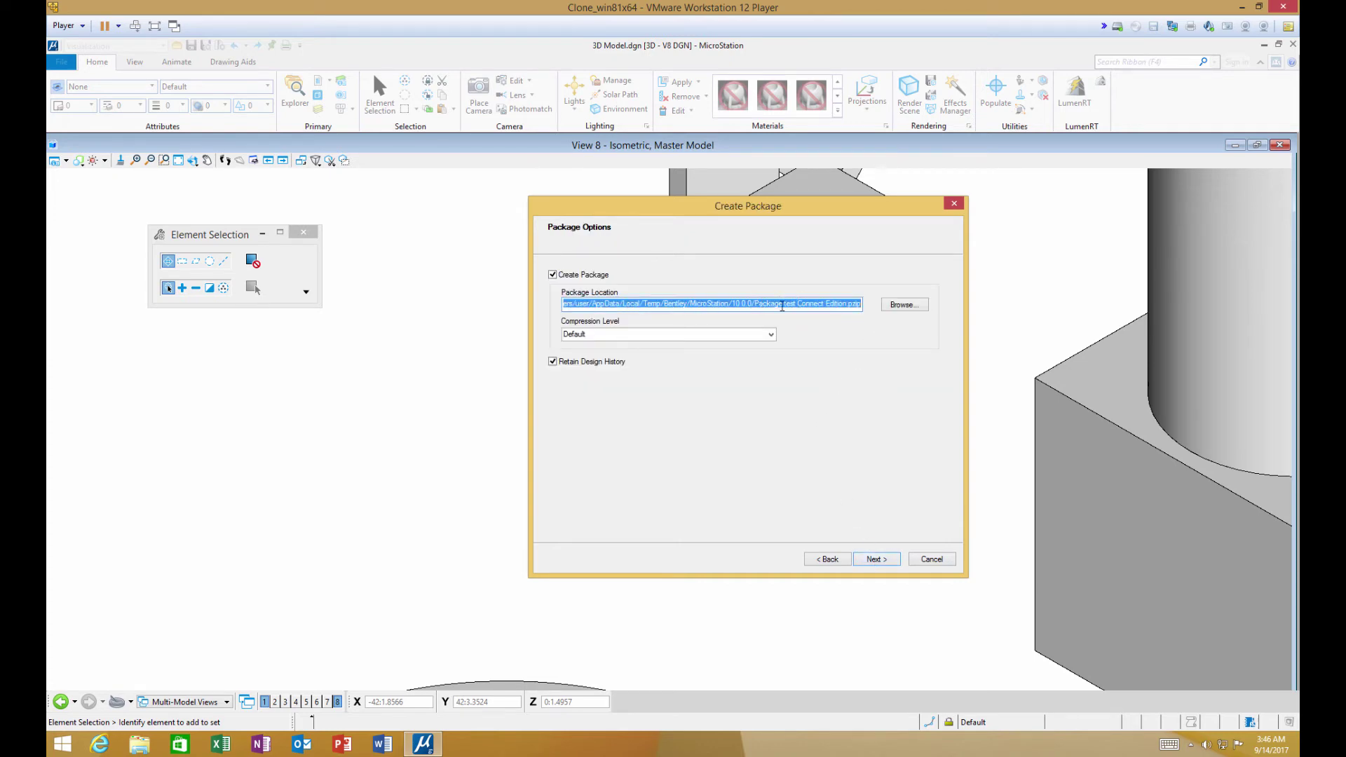
click(903, 308)
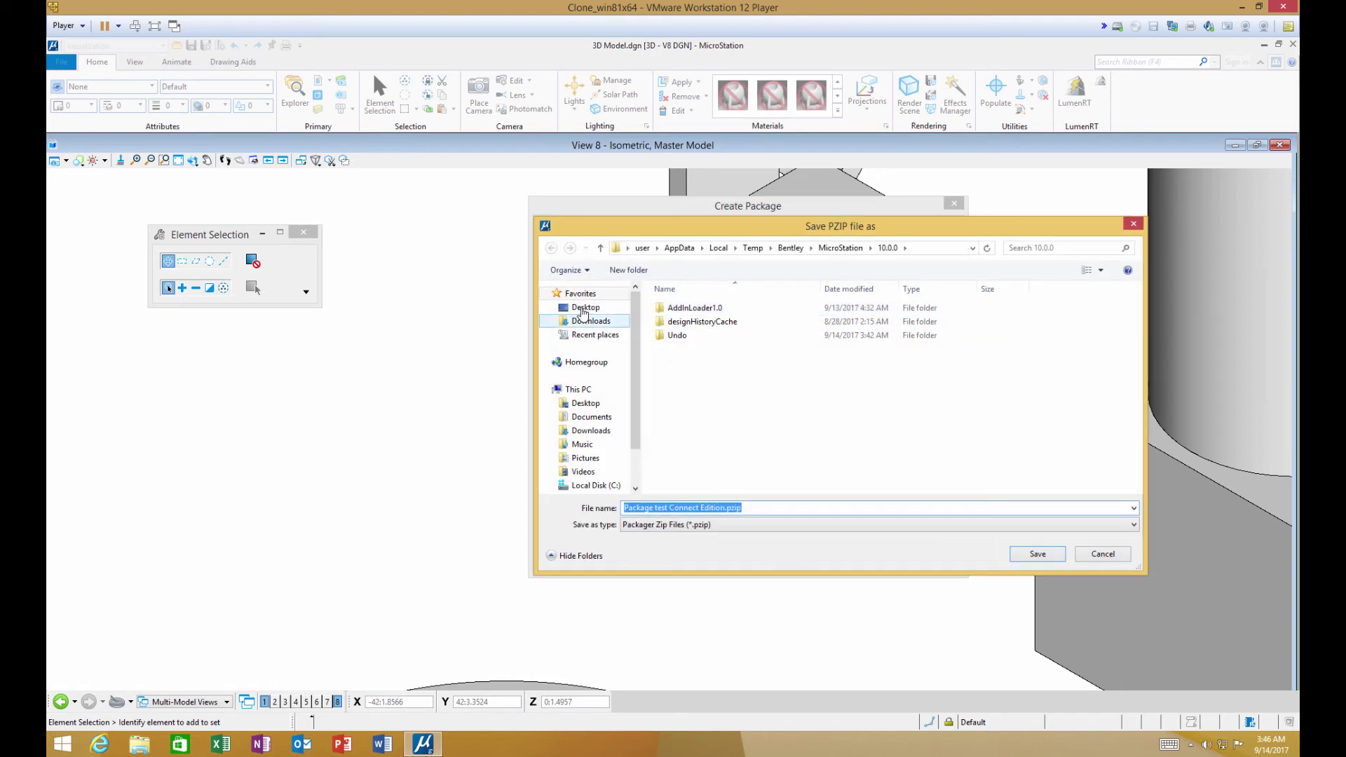
click(582, 308)
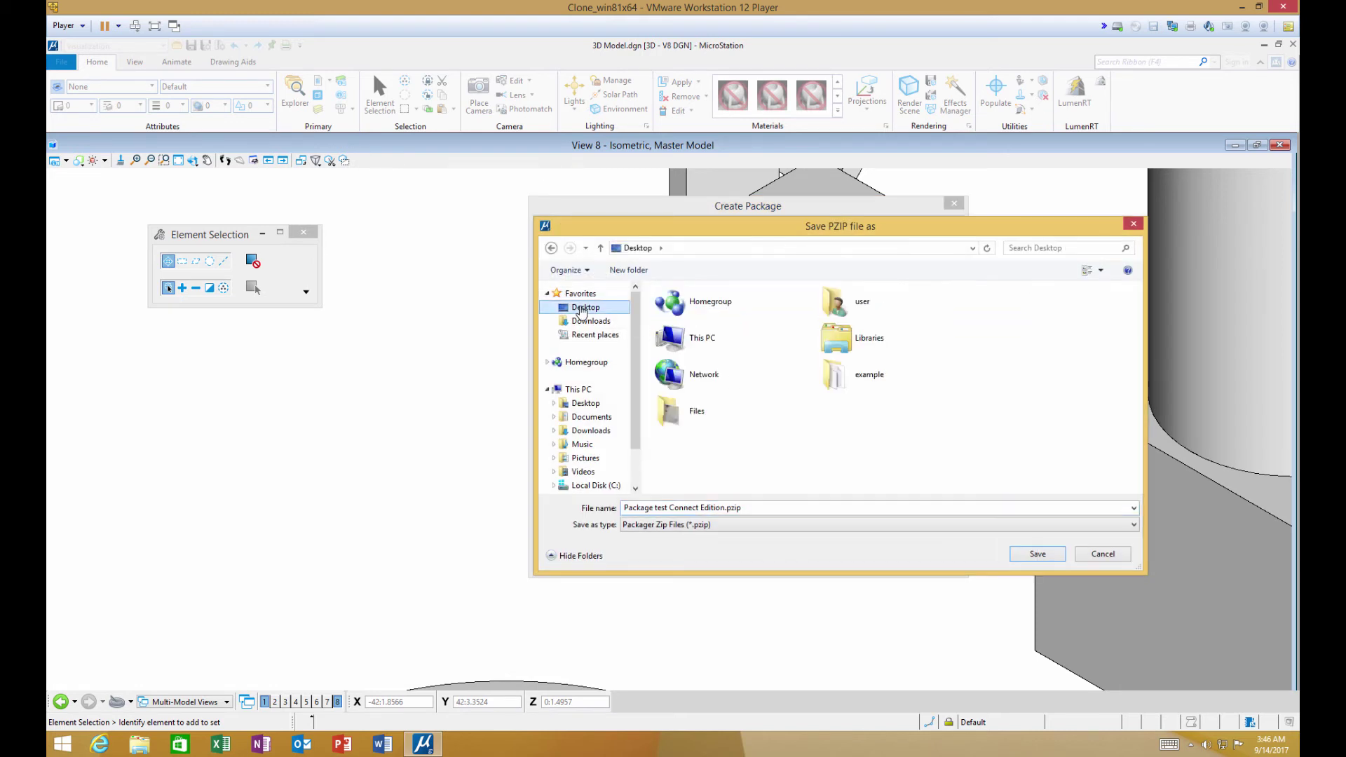
click(1040, 555)
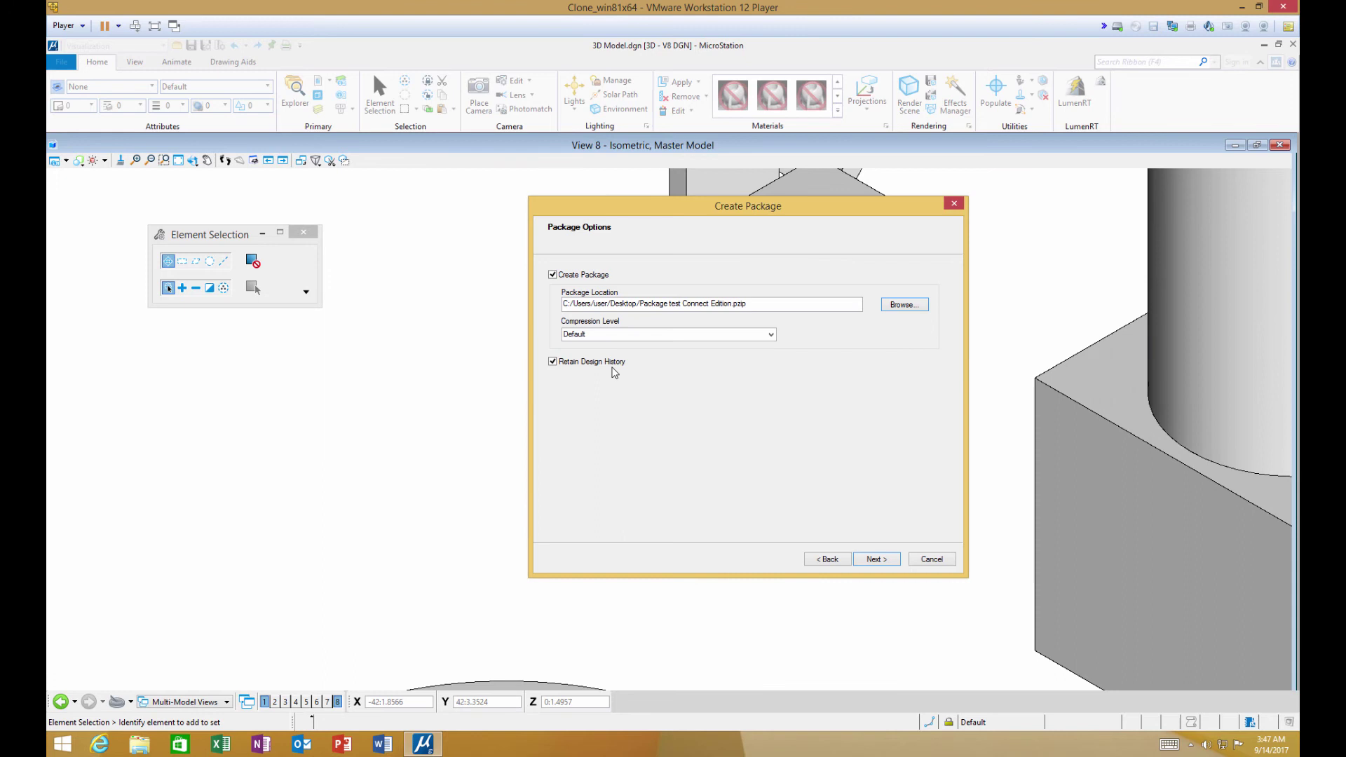
Keep Default compression and finish creating the package
click(770, 335)
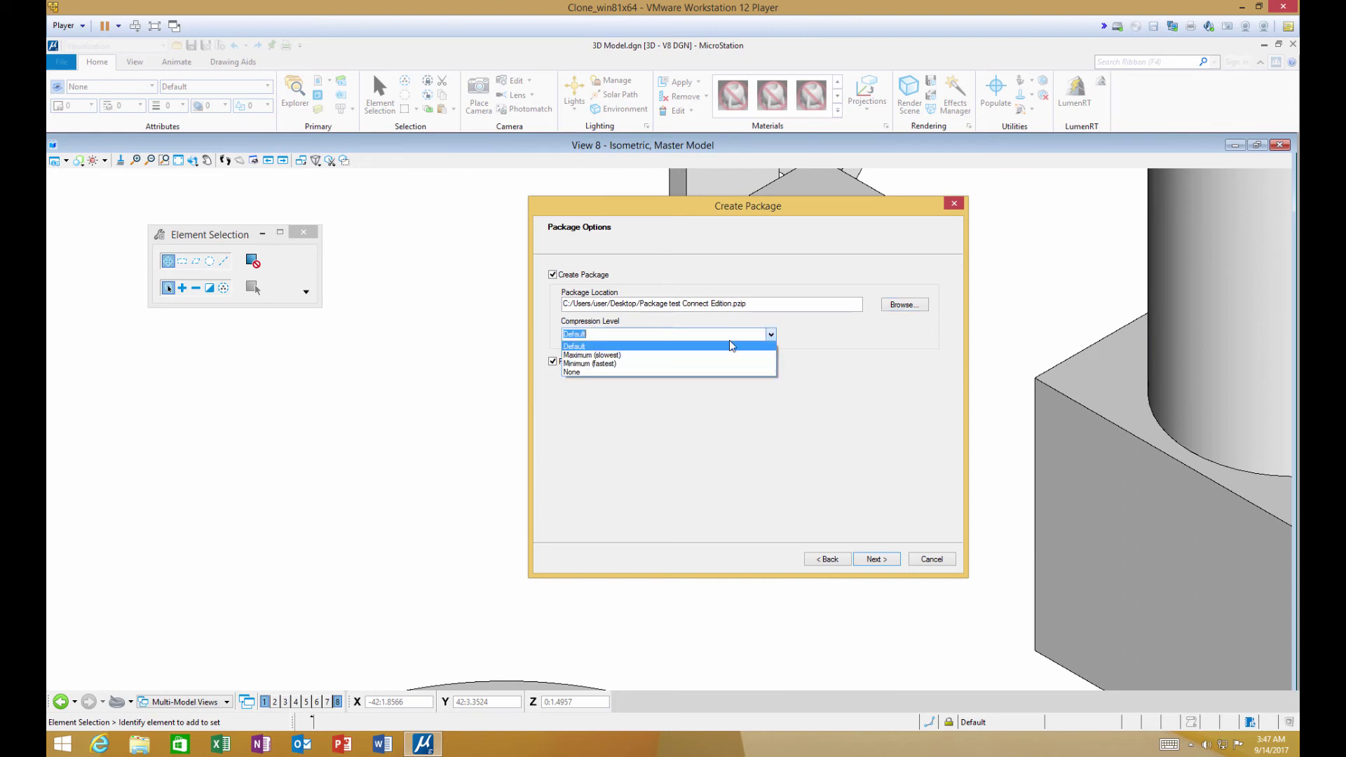
click(675, 348)
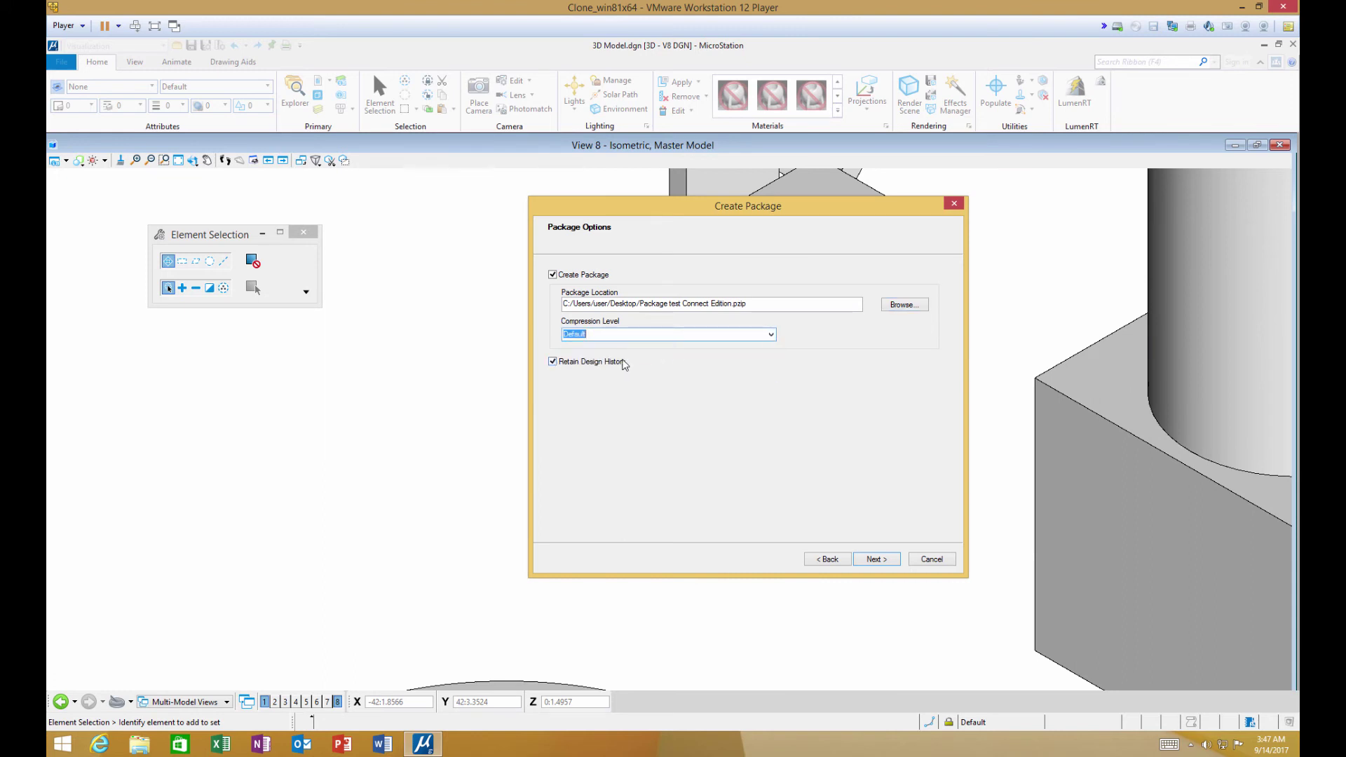
click(876, 560)
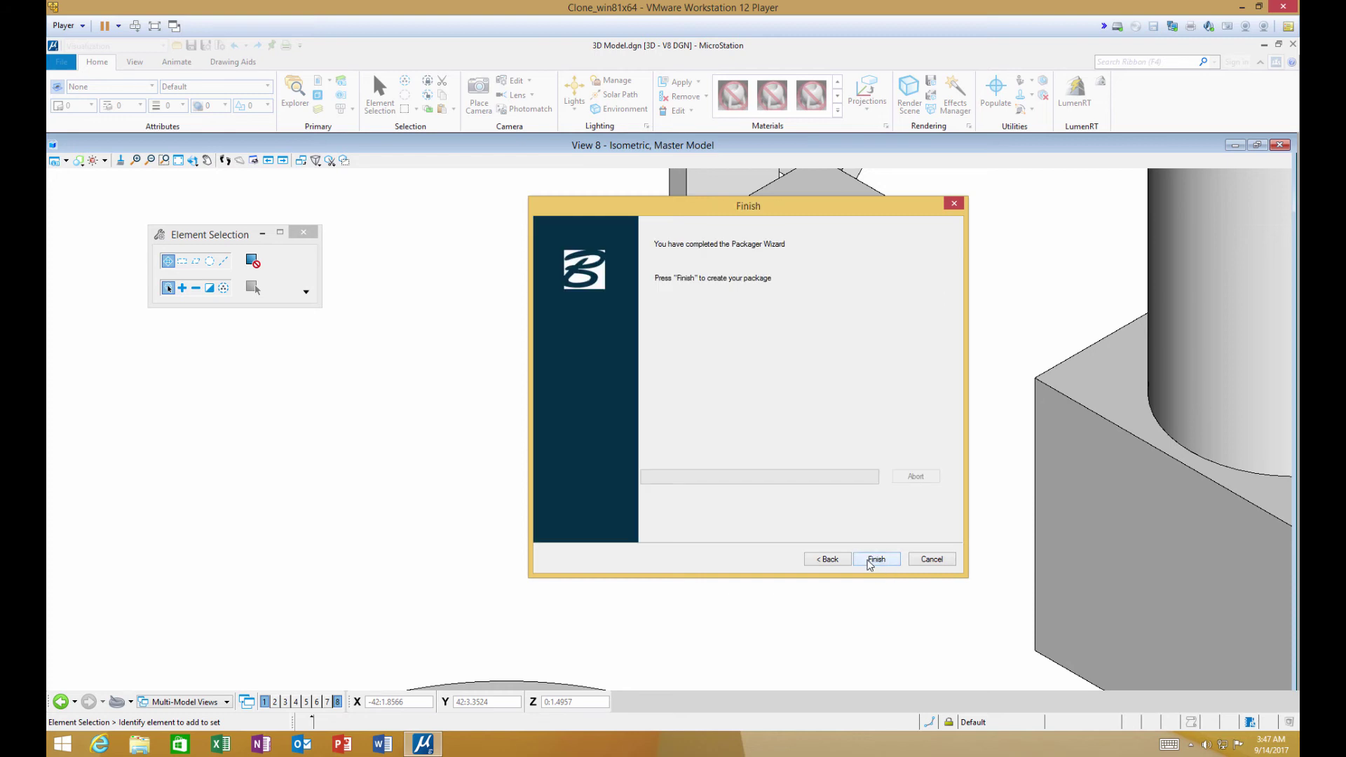
click(869, 565)
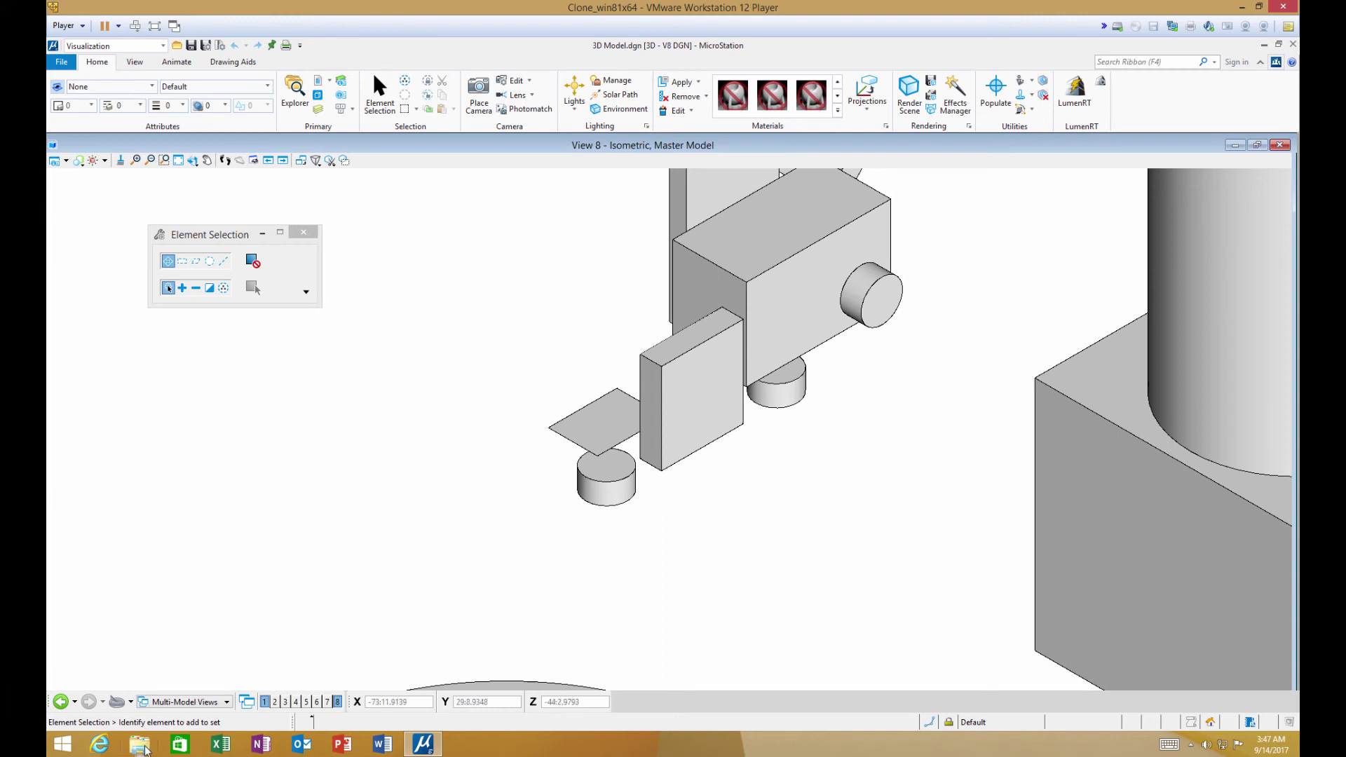
Open File Explorer and go to the Desktop folder to find Package test Connect Edition.pzip
click(141, 747)
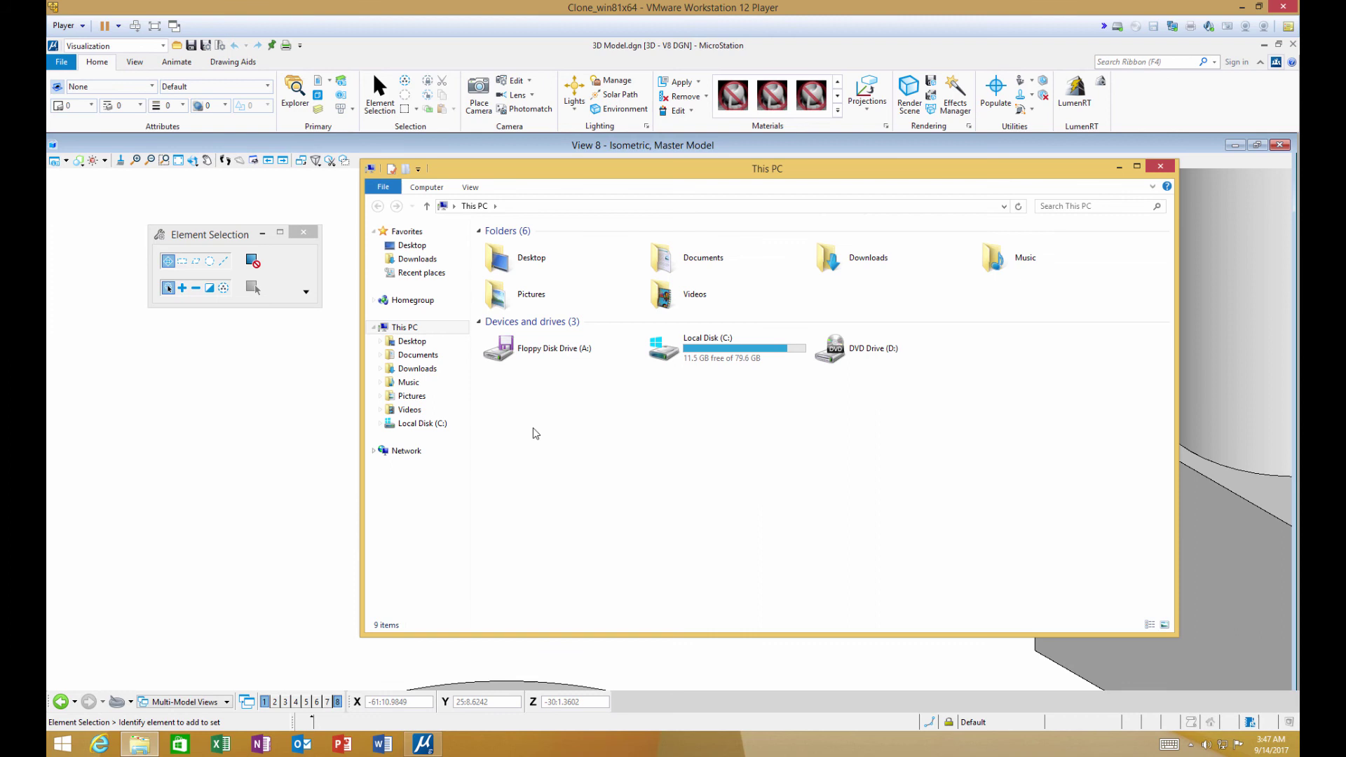
double_click(526, 260)
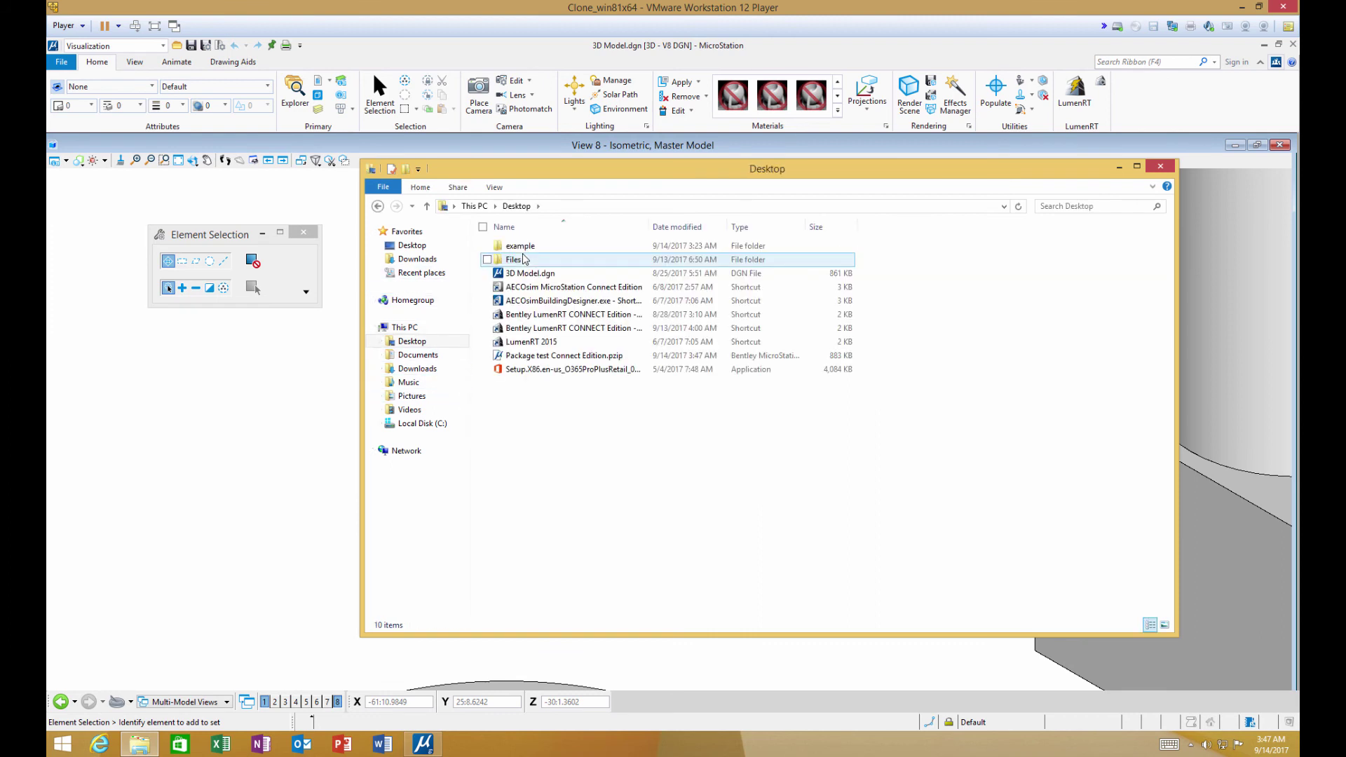